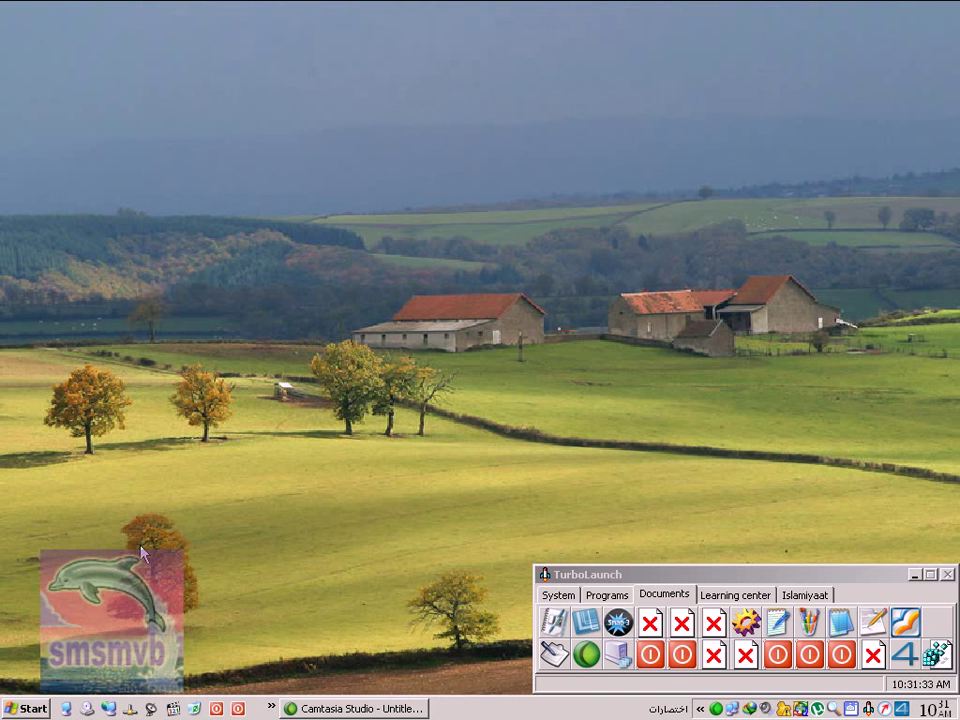
# Open the Control Panel
pyautogui.click(31, 709)
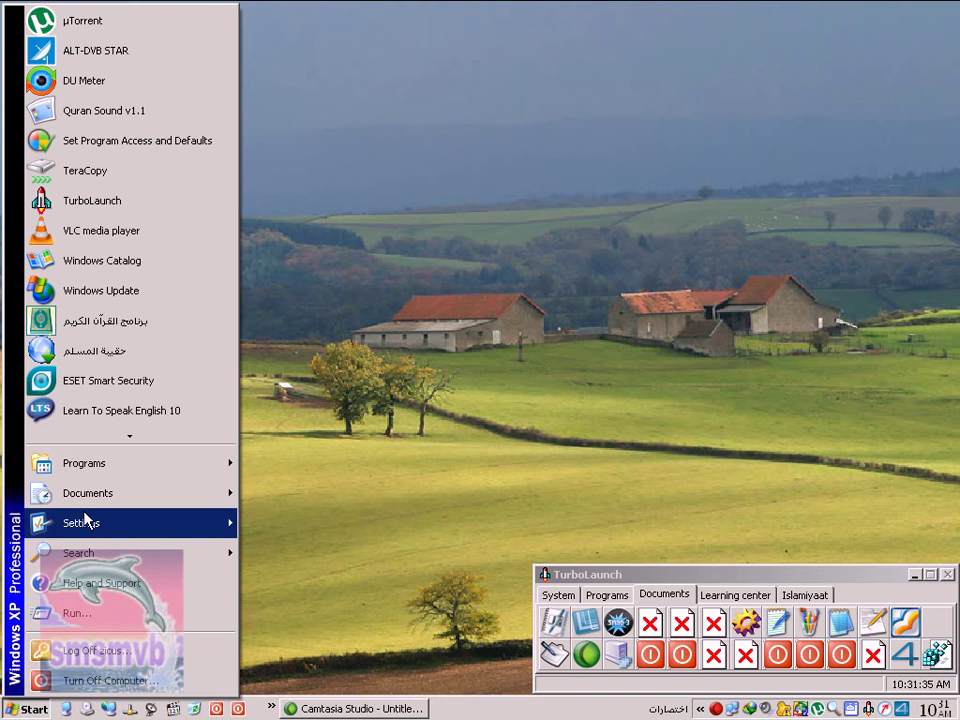
pyautogui.moveTo(142, 522)
pyautogui.click(300, 523)
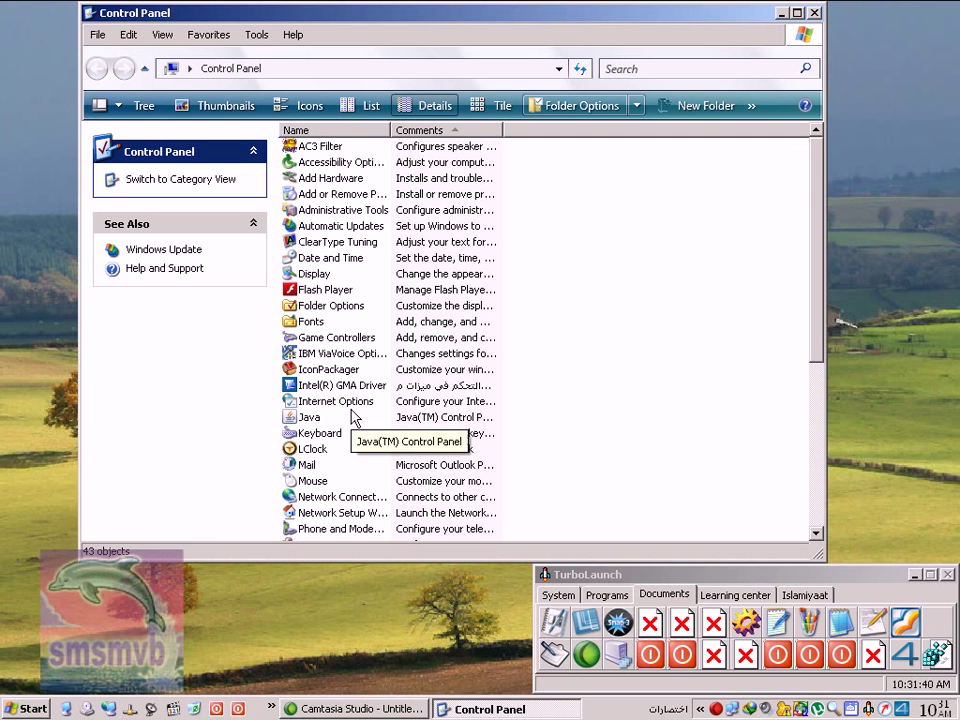
# Open the Sounds and Audio Devices properties, move them to mid-screen and close the Control Panel window
pyautogui.click(340, 402)
pyautogui.press('s')
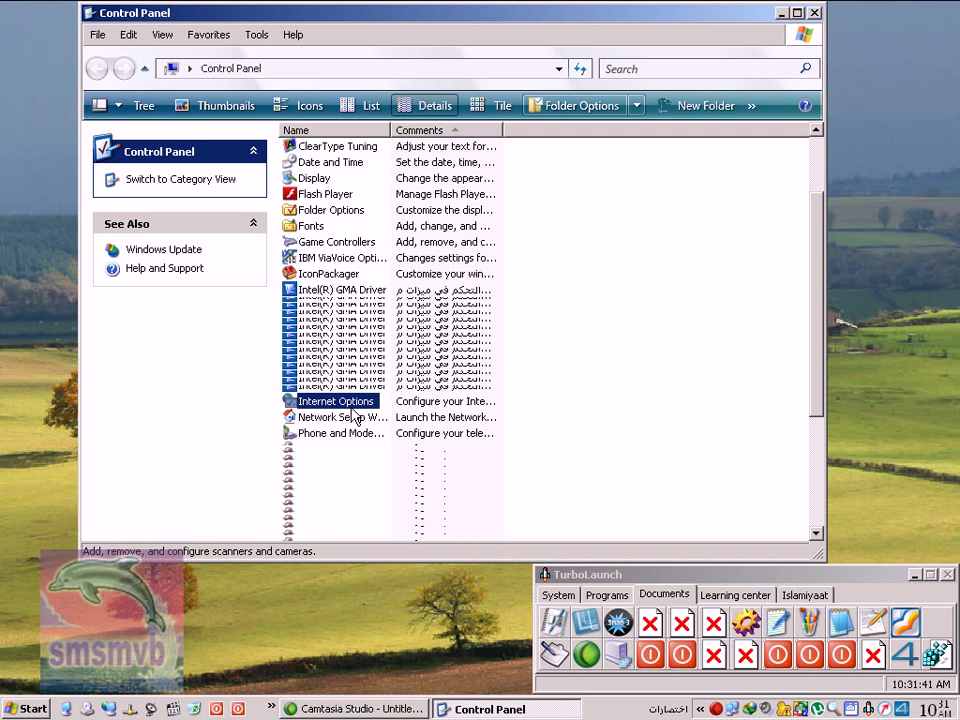
pyautogui.press('s')
pyautogui.press('s')
pyautogui.press('s')
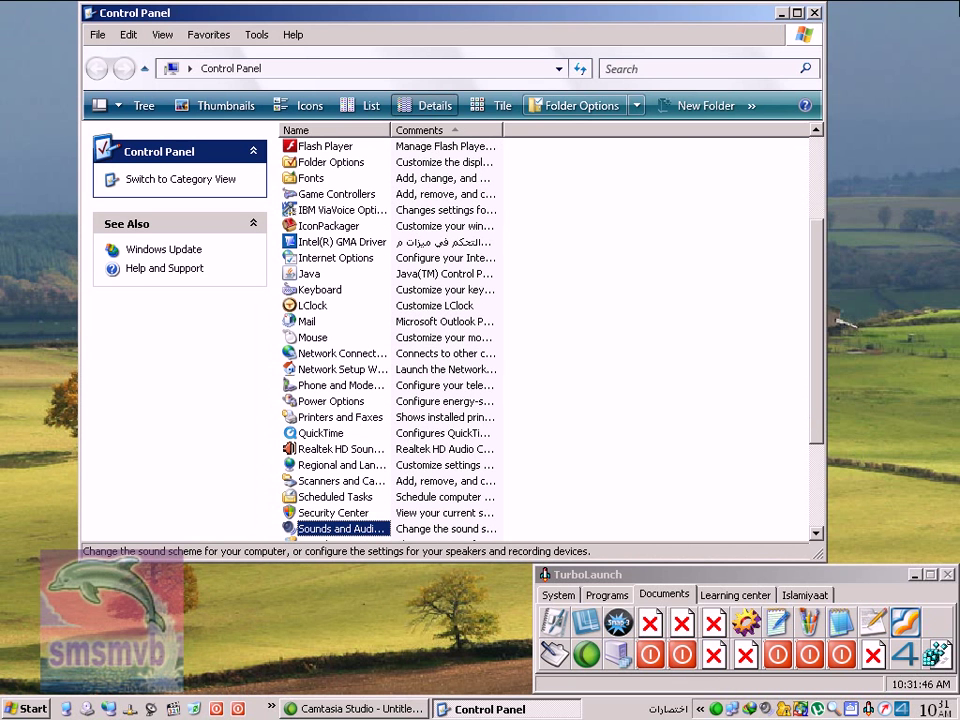
pyautogui.press('Return')
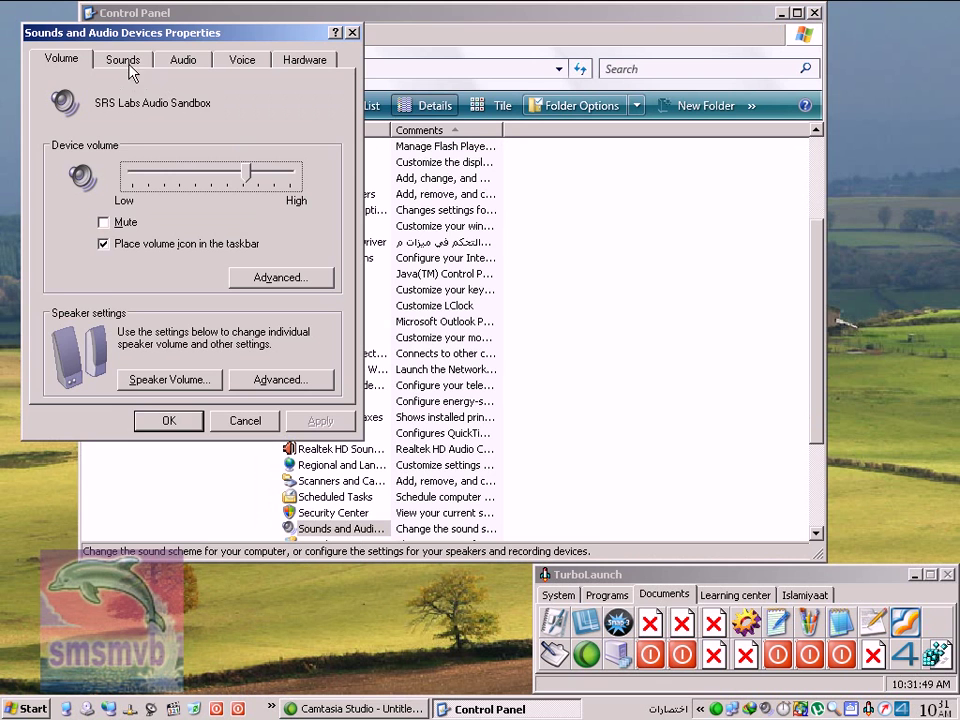
pyautogui.moveTo(145, 38); pyautogui.dragTo(402, 142)
pyautogui.click(814, 13)
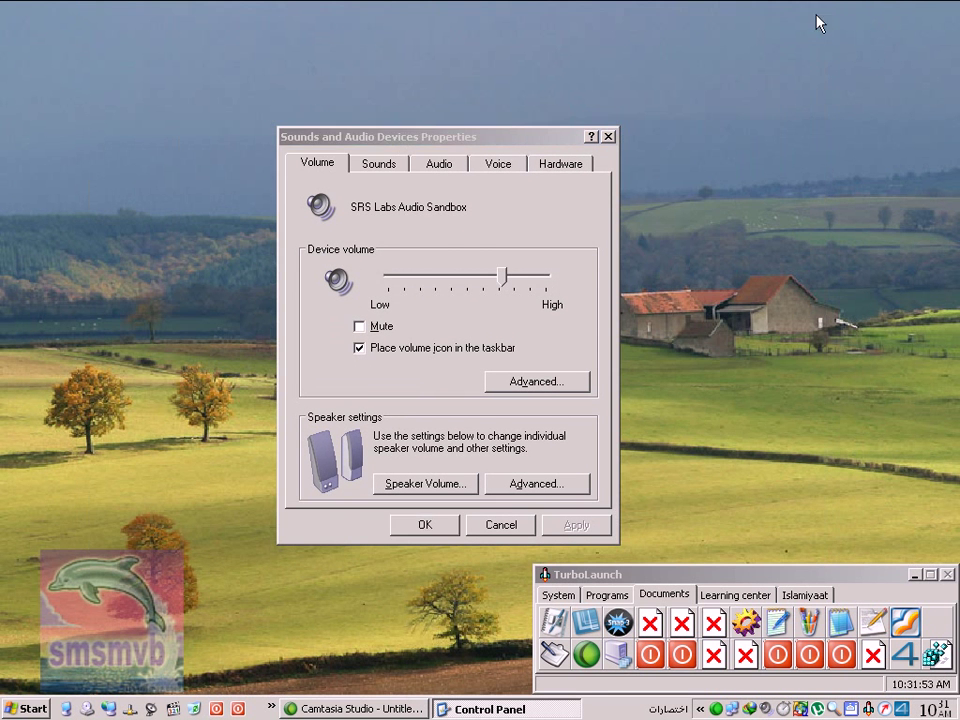
# Show the sound scheme settings and select the Start Windows program event
pyautogui.click(395, 168)
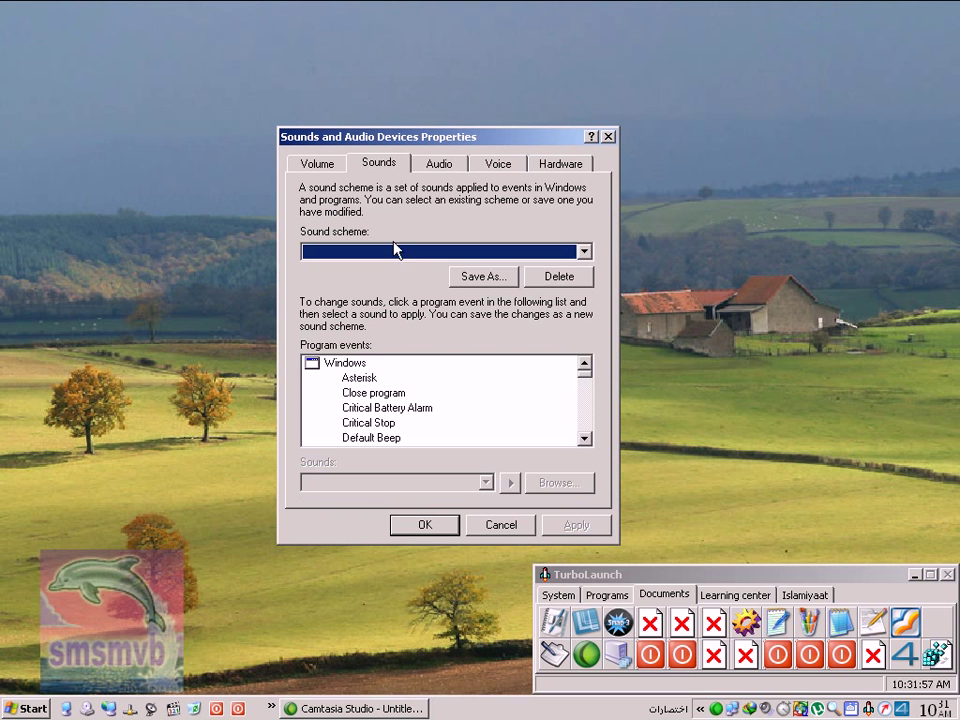
pyautogui.click(392, 408)
pyautogui.press('s')
pyautogui.press('s')
pyautogui.press('s')
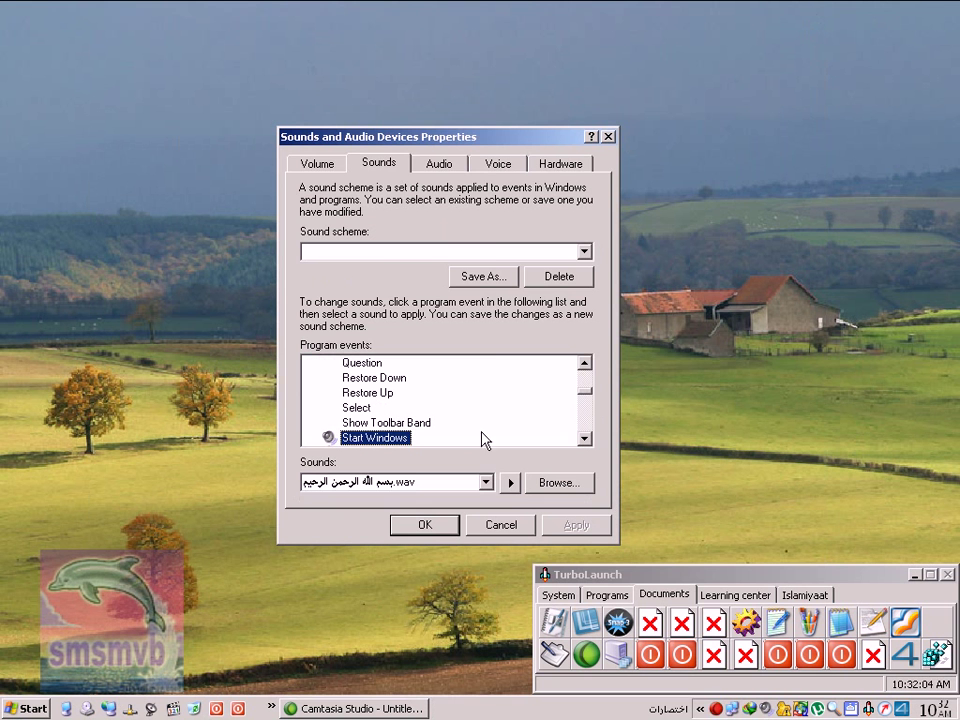
# Assign Windows Startup.wav to the Start Windows event and play a preview of it
pyautogui.press('Tab')
pyautogui.click(489, 484)
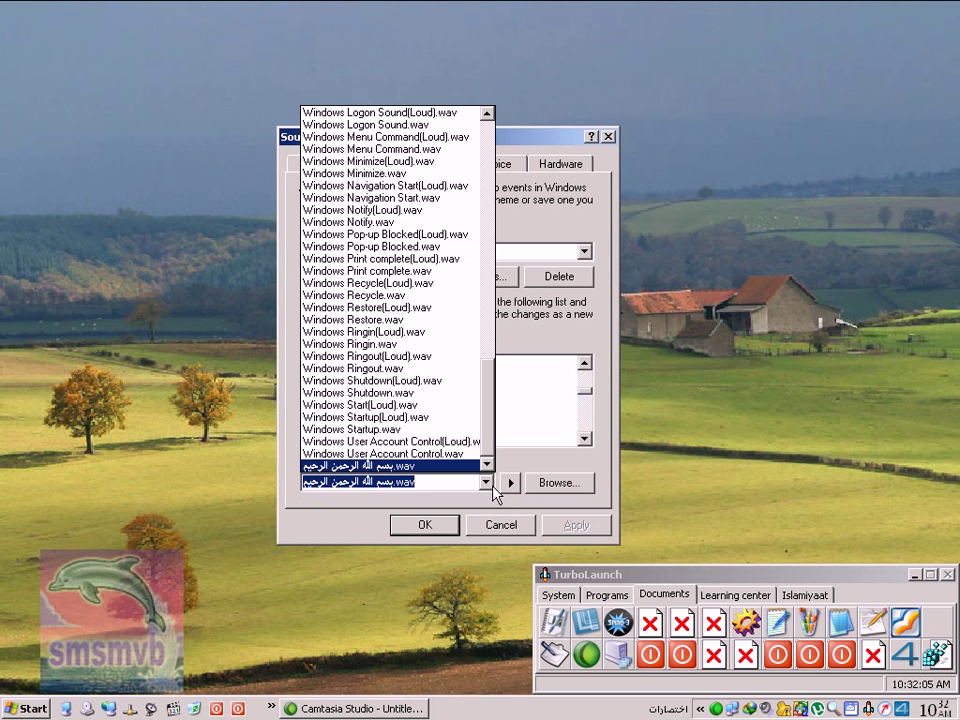
pyautogui.click(423, 430)
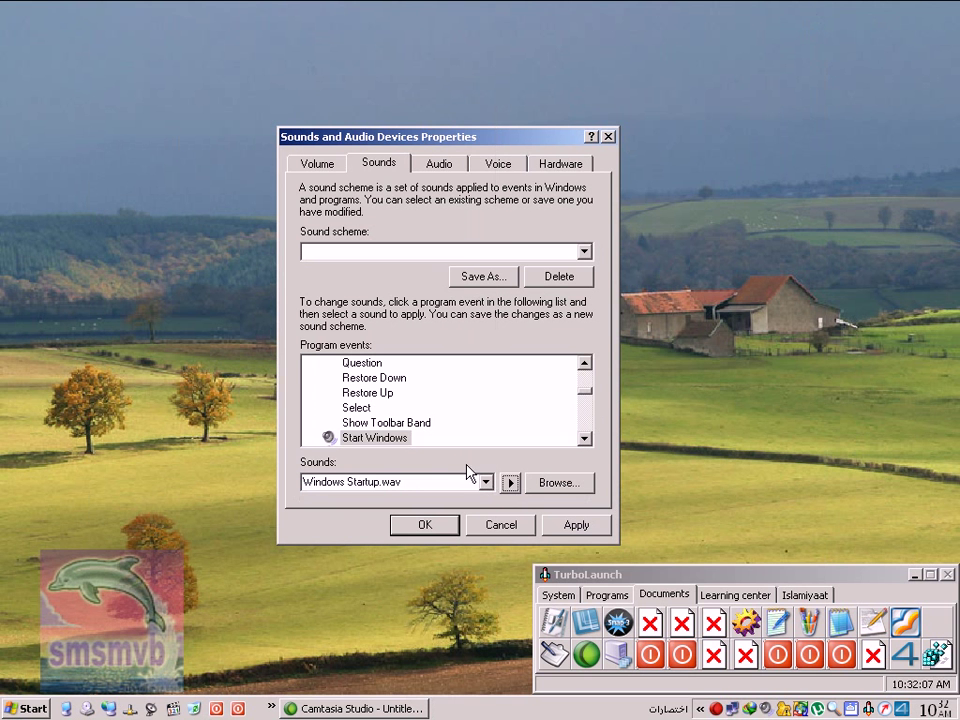
pyautogui.click(585, 439)
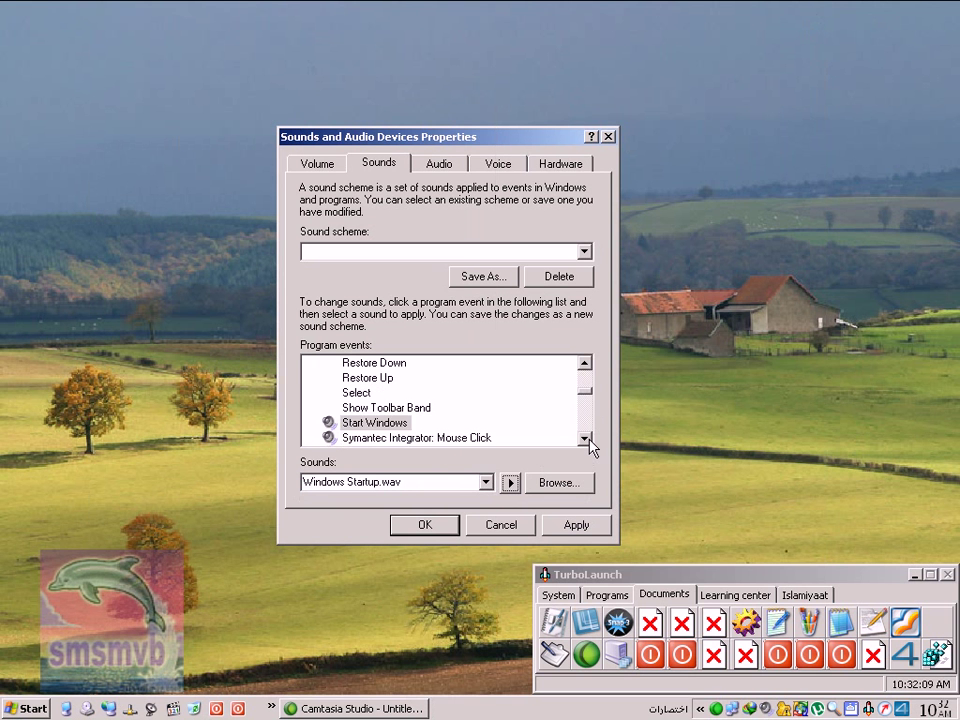
pyautogui.click(585, 439)
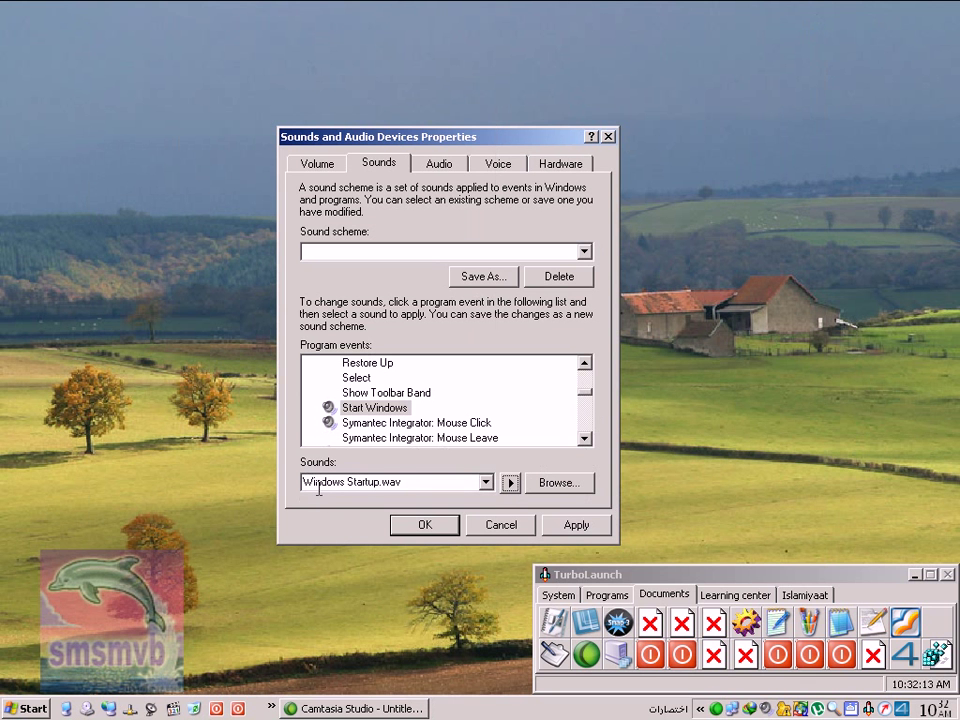
pyautogui.click(510, 485)
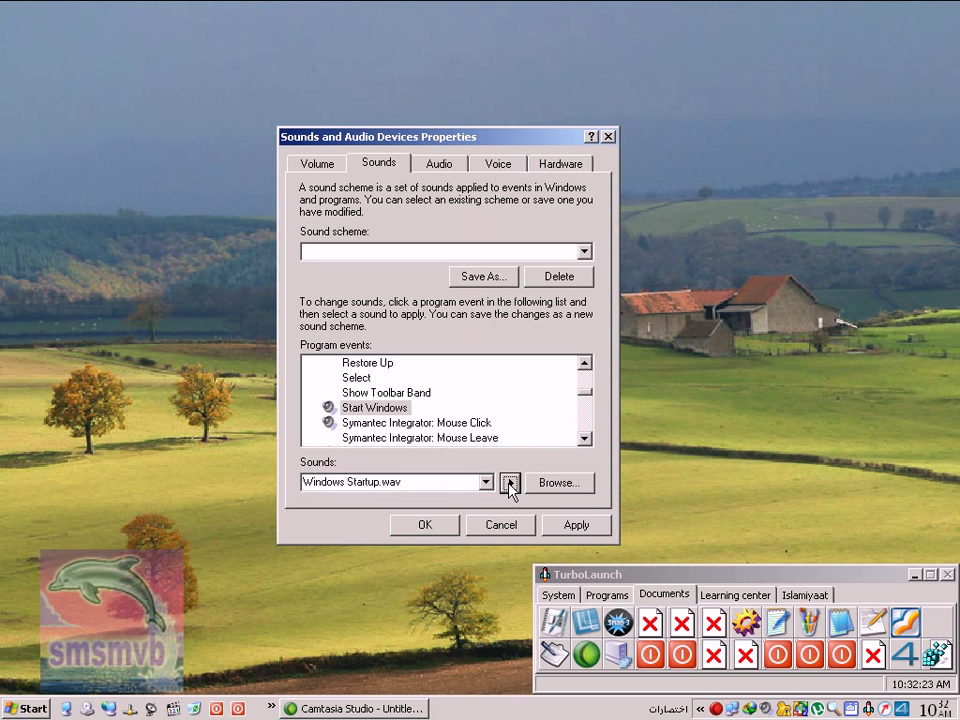
# Browse the Media folder and assign the sound file بسم الله الرحمن الرحيم.wav to the Start Windows event
pyautogui.click(356, 412)
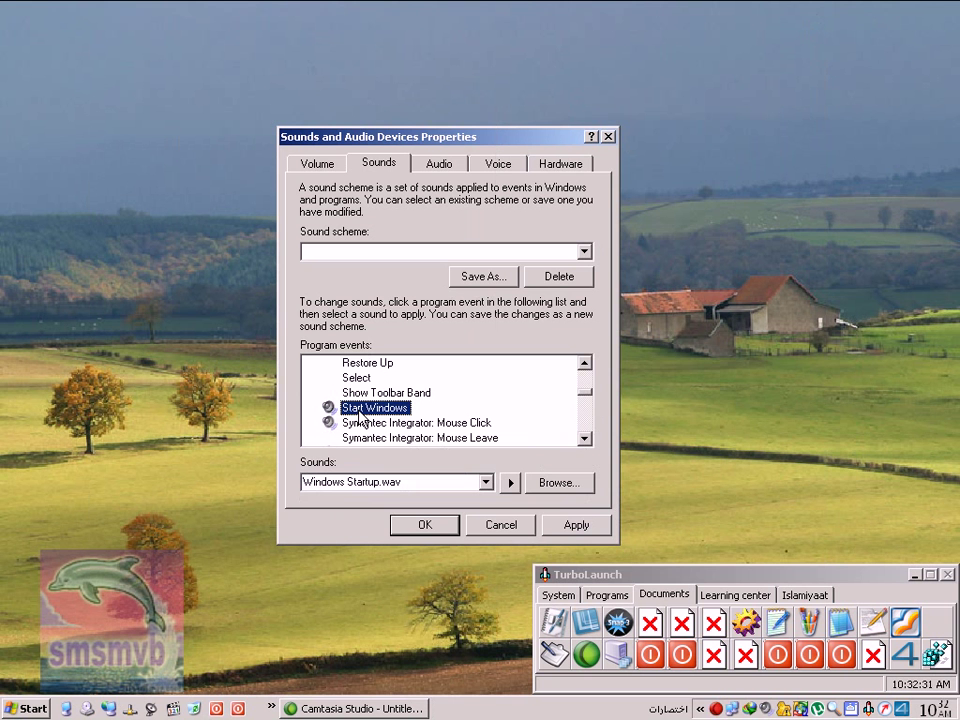
pyautogui.click(561, 488)
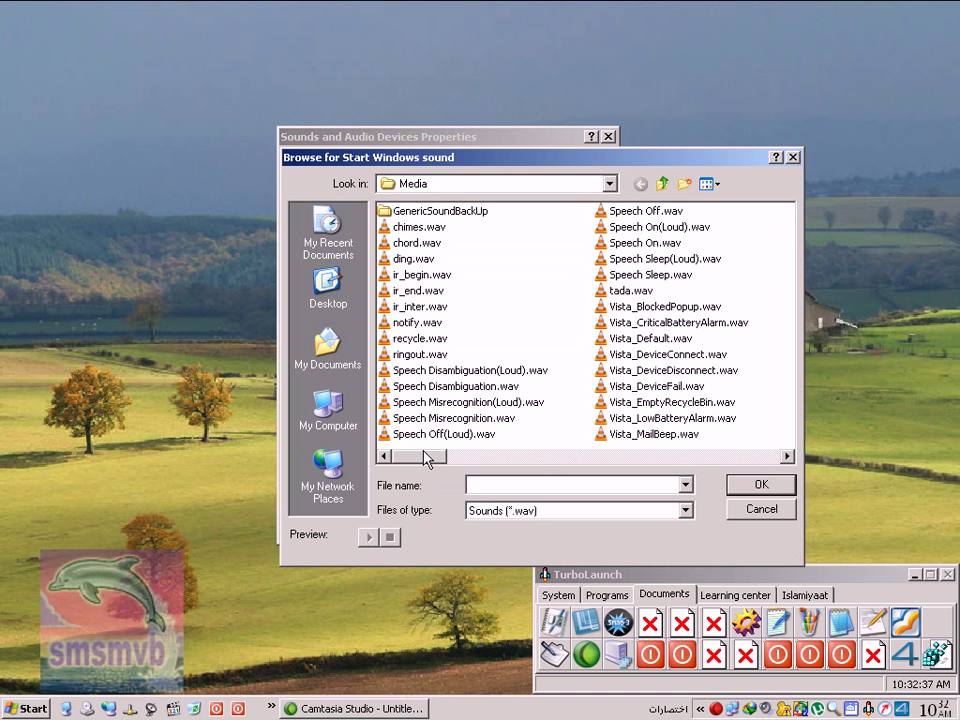
pyautogui.moveTo(420, 465); pyautogui.dragTo(767, 447)
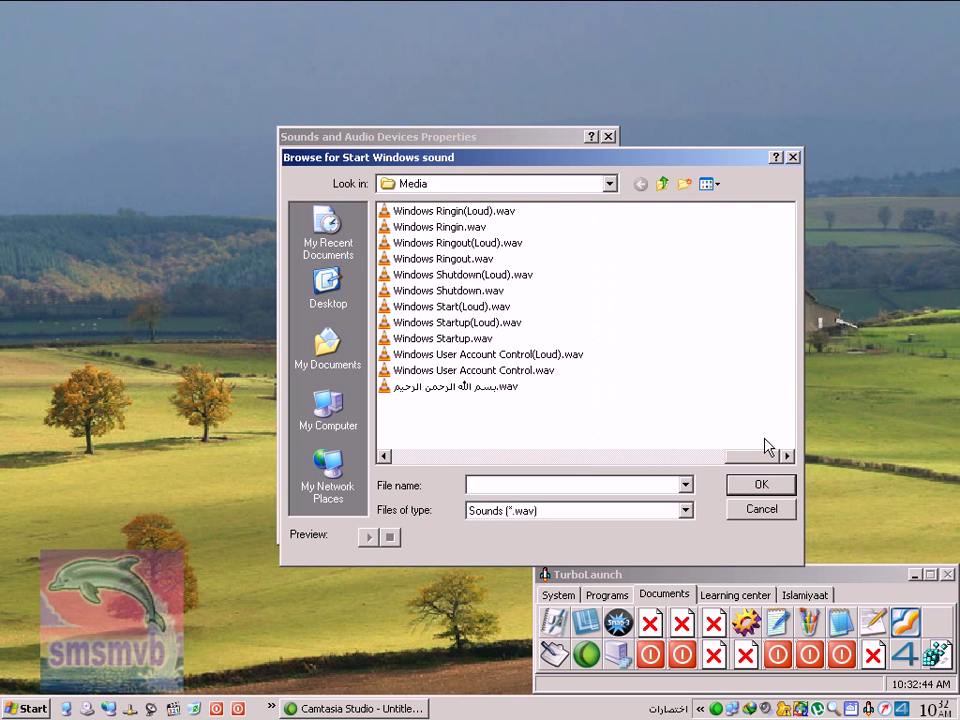
pyautogui.click(440, 395)
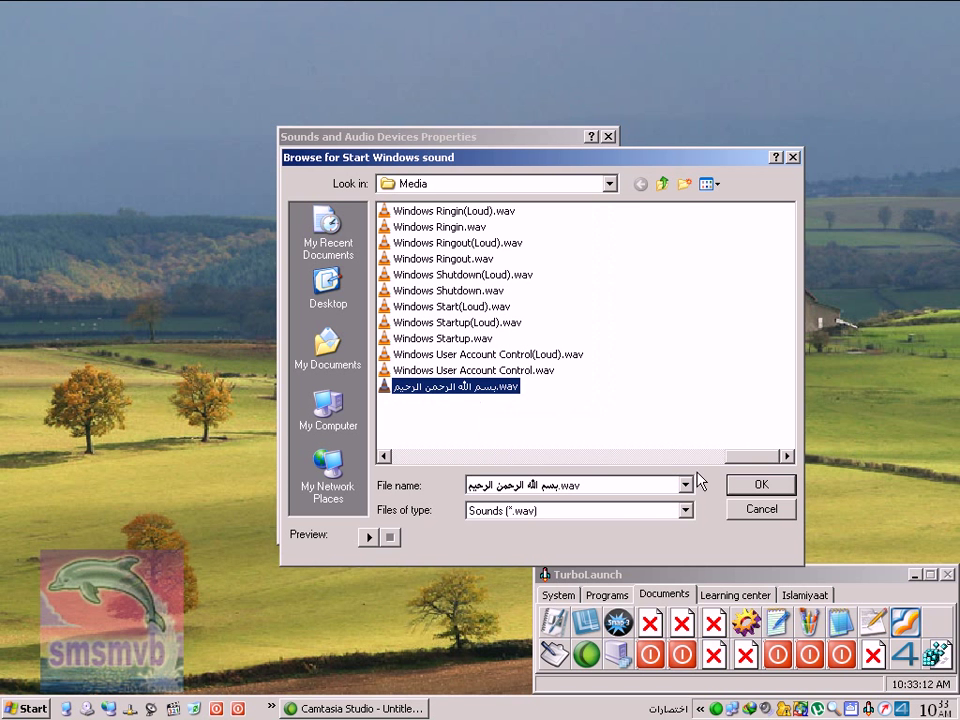
pyautogui.click(761, 486)
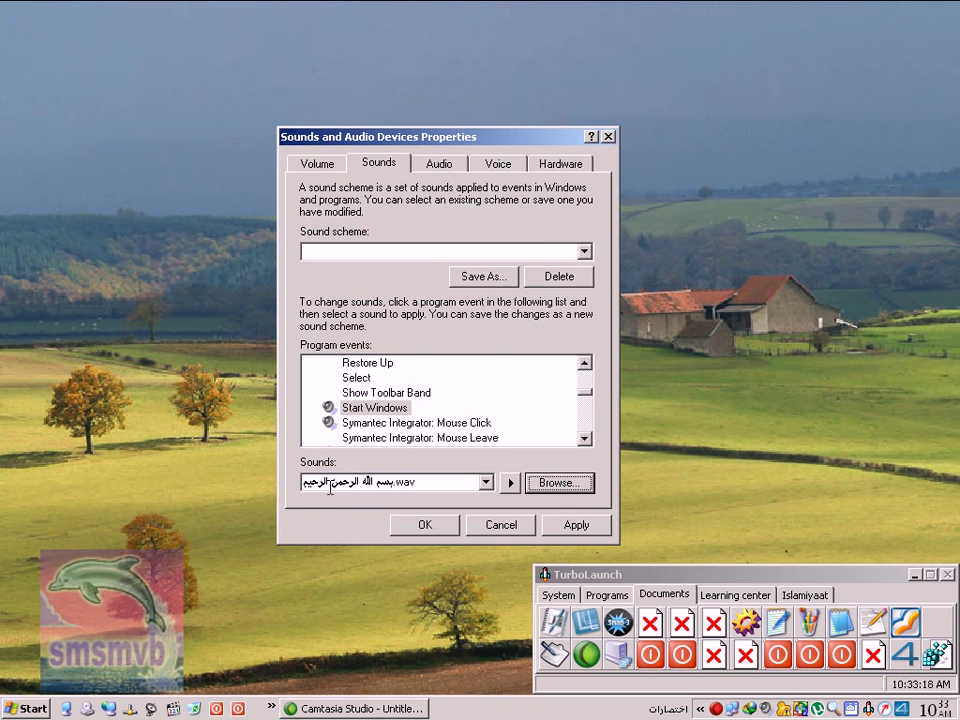
# Play the sound assigned to the Start Windows event several times to preview it
pyautogui.click(510, 484)
pyautogui.click(510, 484)
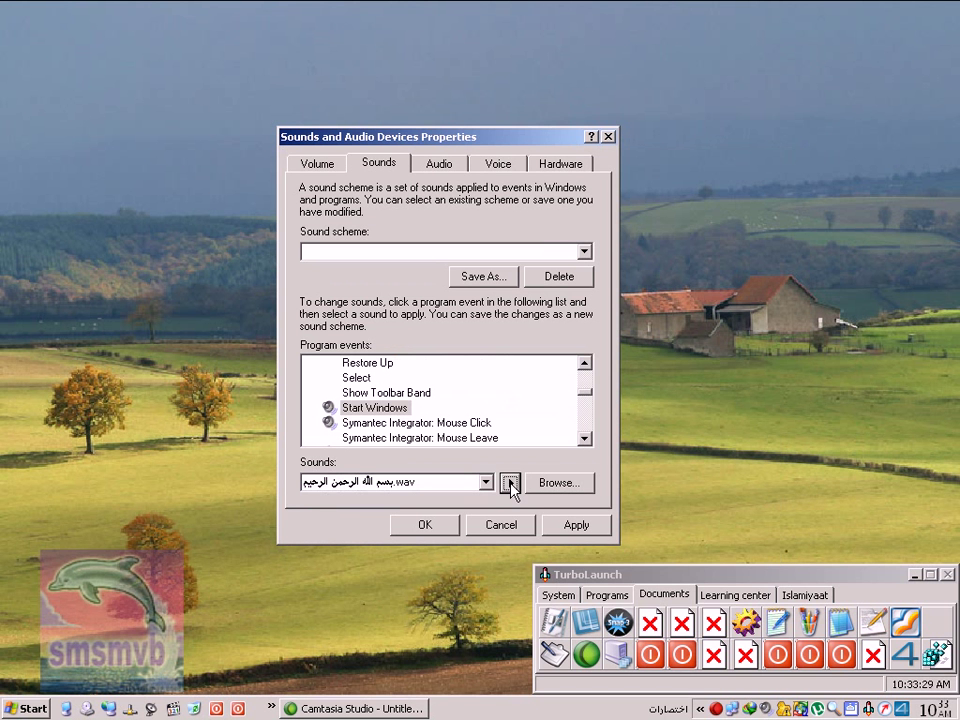
pyautogui.click(509, 483)
pyautogui.click(512, 488)
pyautogui.click(510, 483)
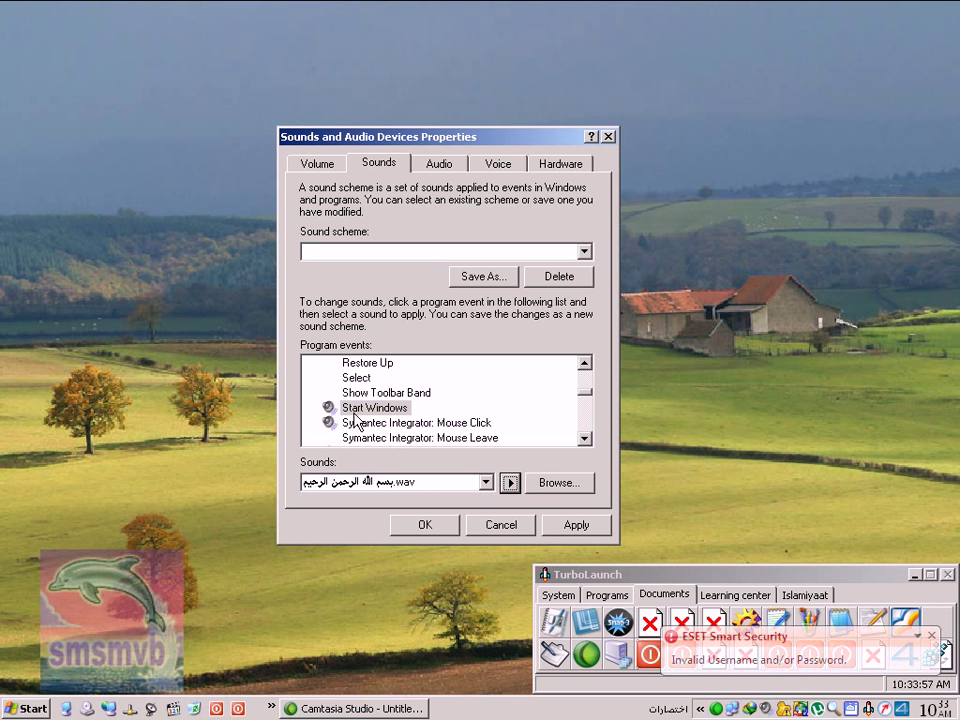
# Dismiss the ESET Smart Security notification, then apply the sound changes and close the audio properties
pyautogui.click(929, 636)
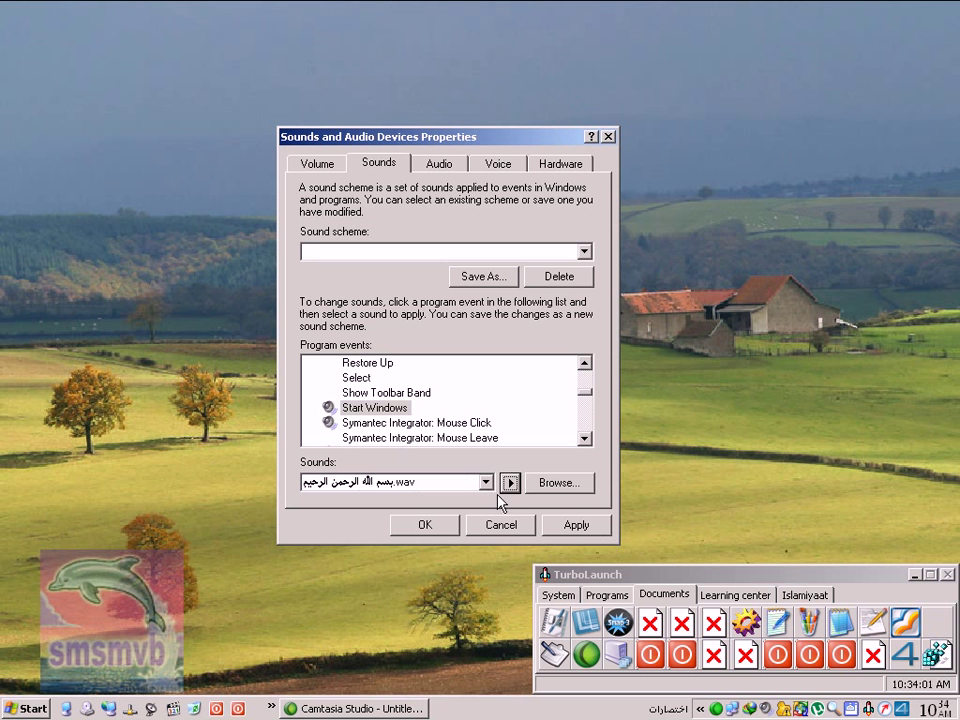
pyautogui.click(590, 527)
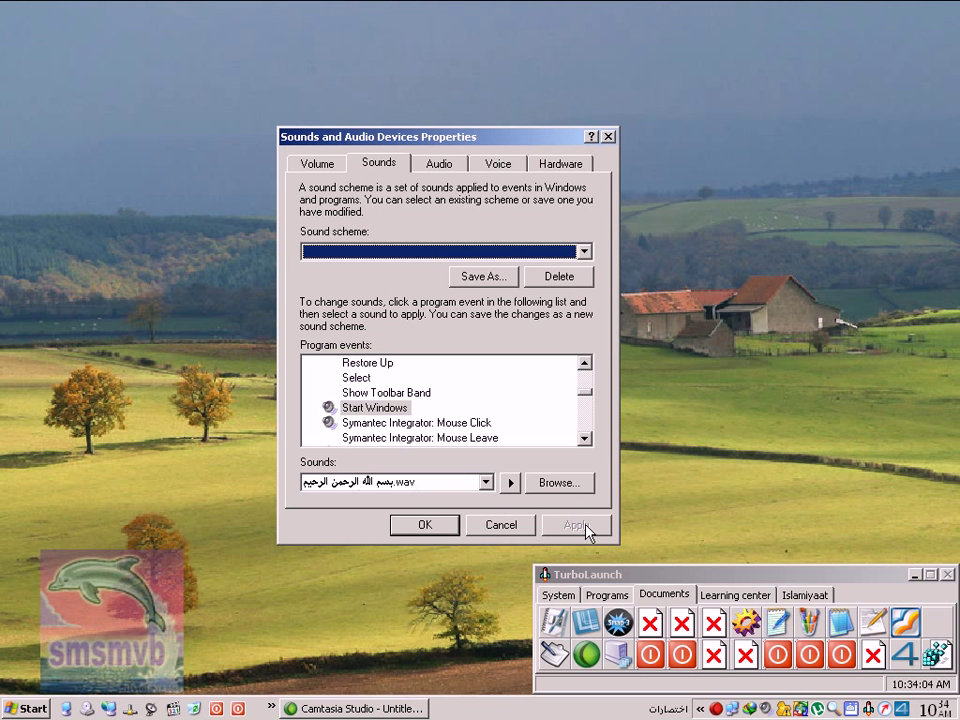
pyautogui.click(443, 526)
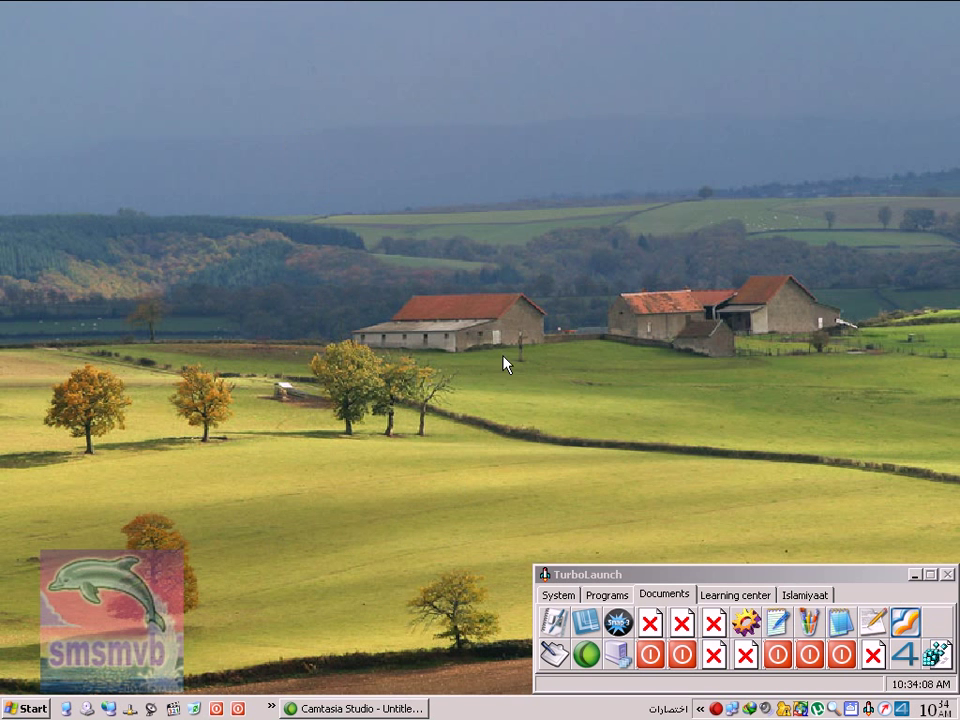
pyautogui.rightClick(506, 362)
pyautogui.click(541, 386)
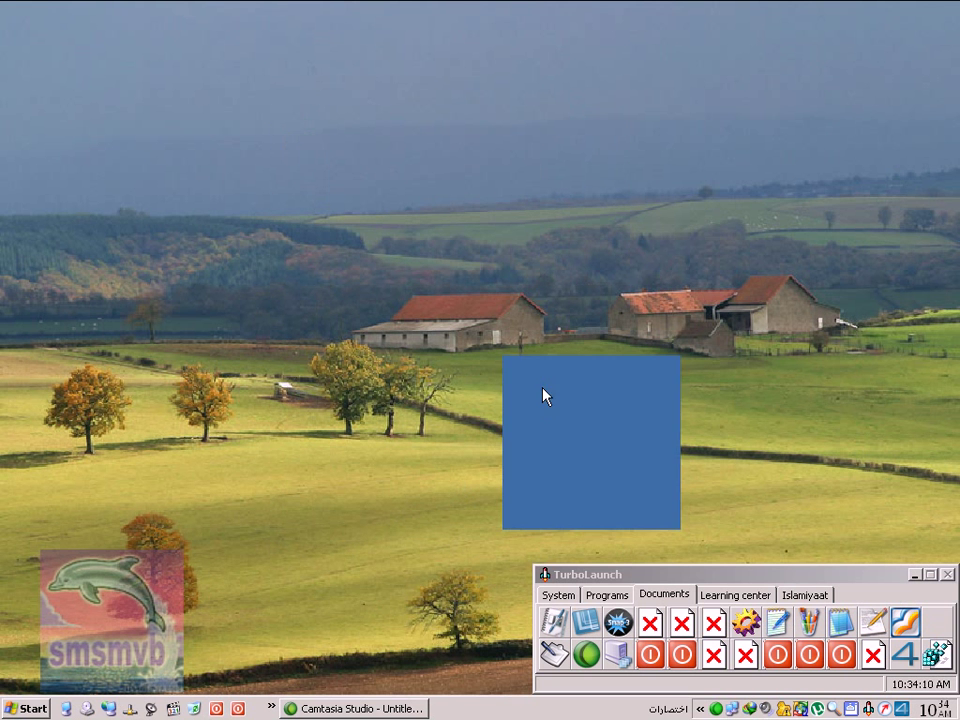